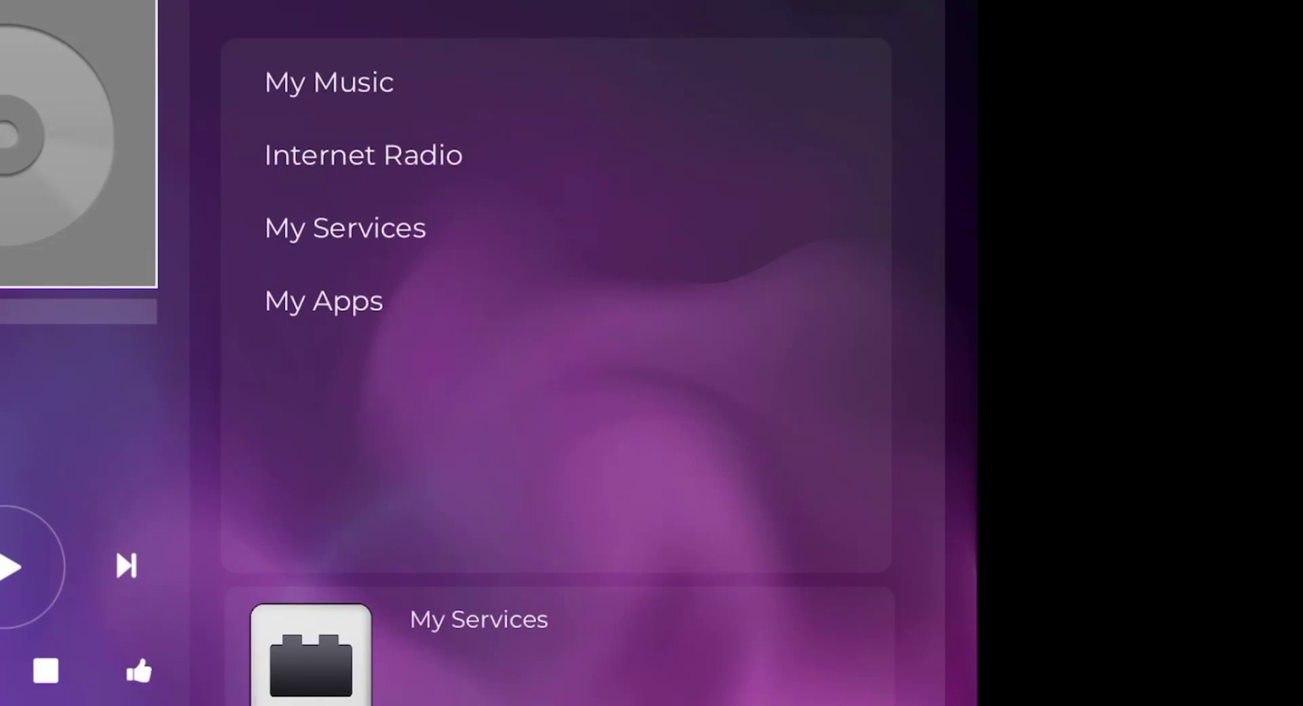
- Browse the My Music, Internet Radio and My Services categories of the music player's home menu
left_click(329, 82)
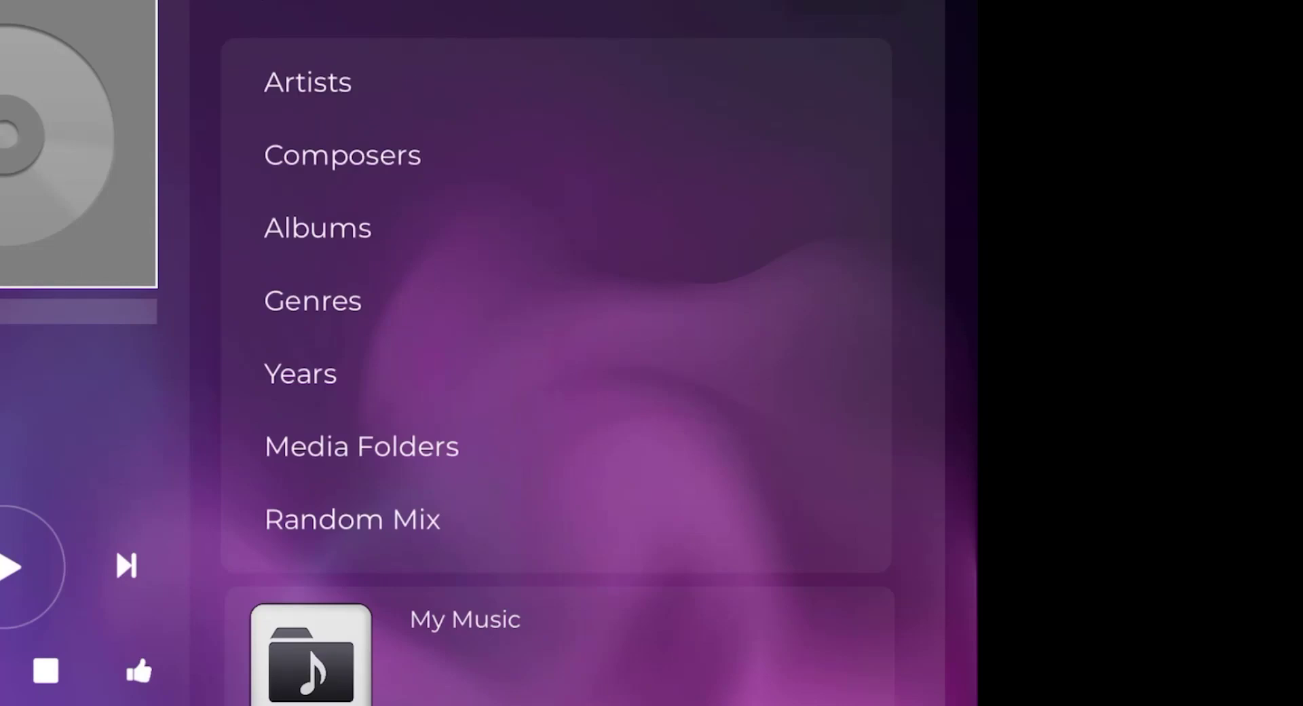
scroll(556, 305, "down", 2)
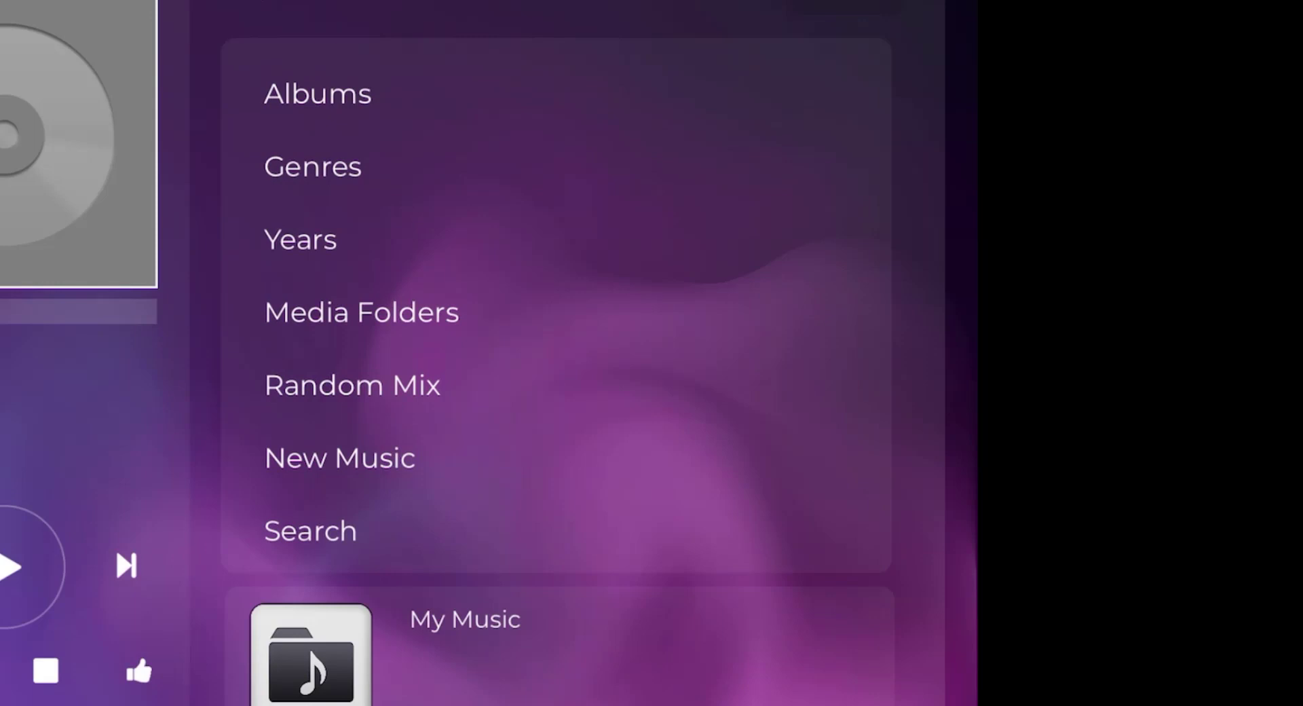
left_click(258, 4)
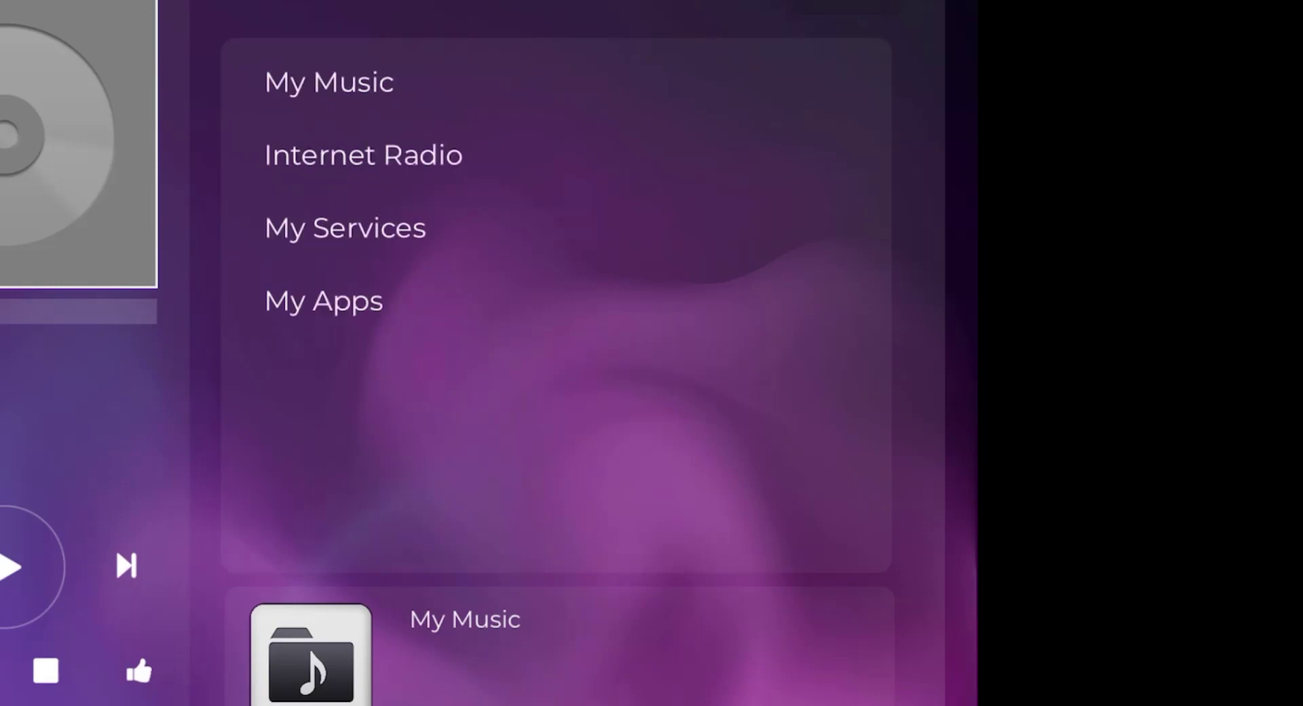
left_click(363, 155)
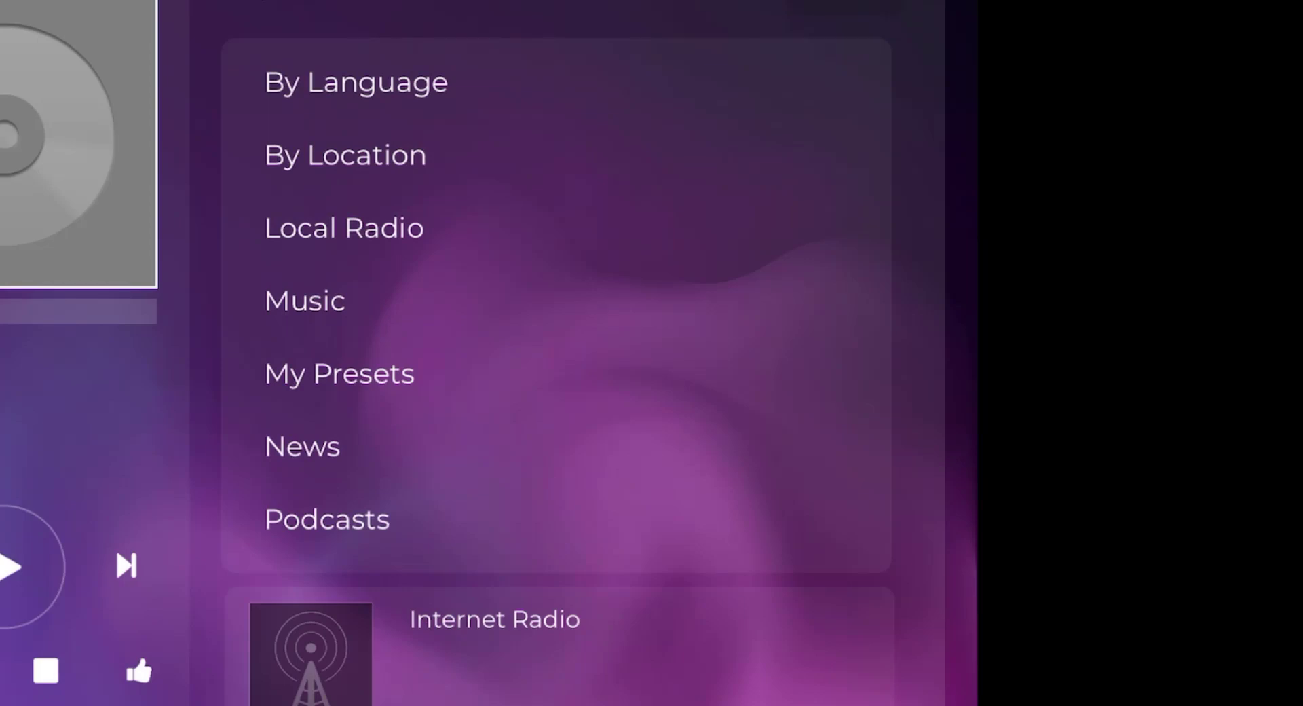
left_click(258, 4)
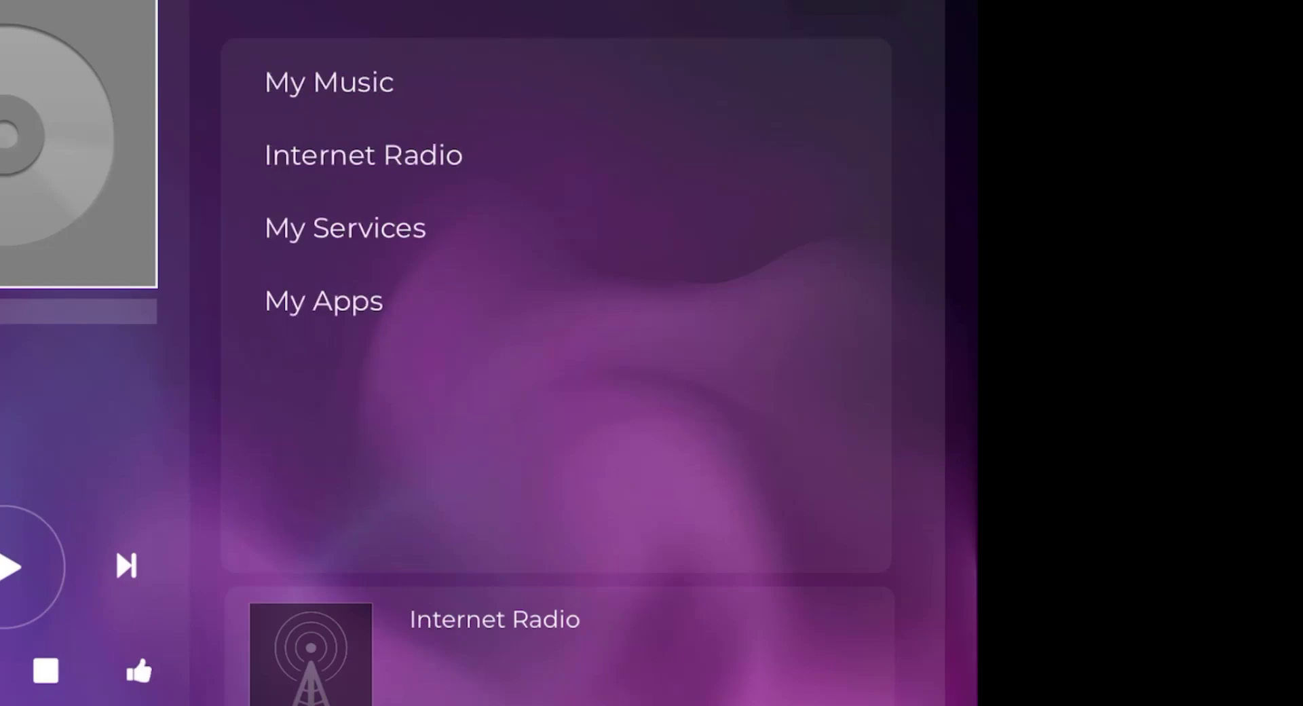
left_click(345, 228)
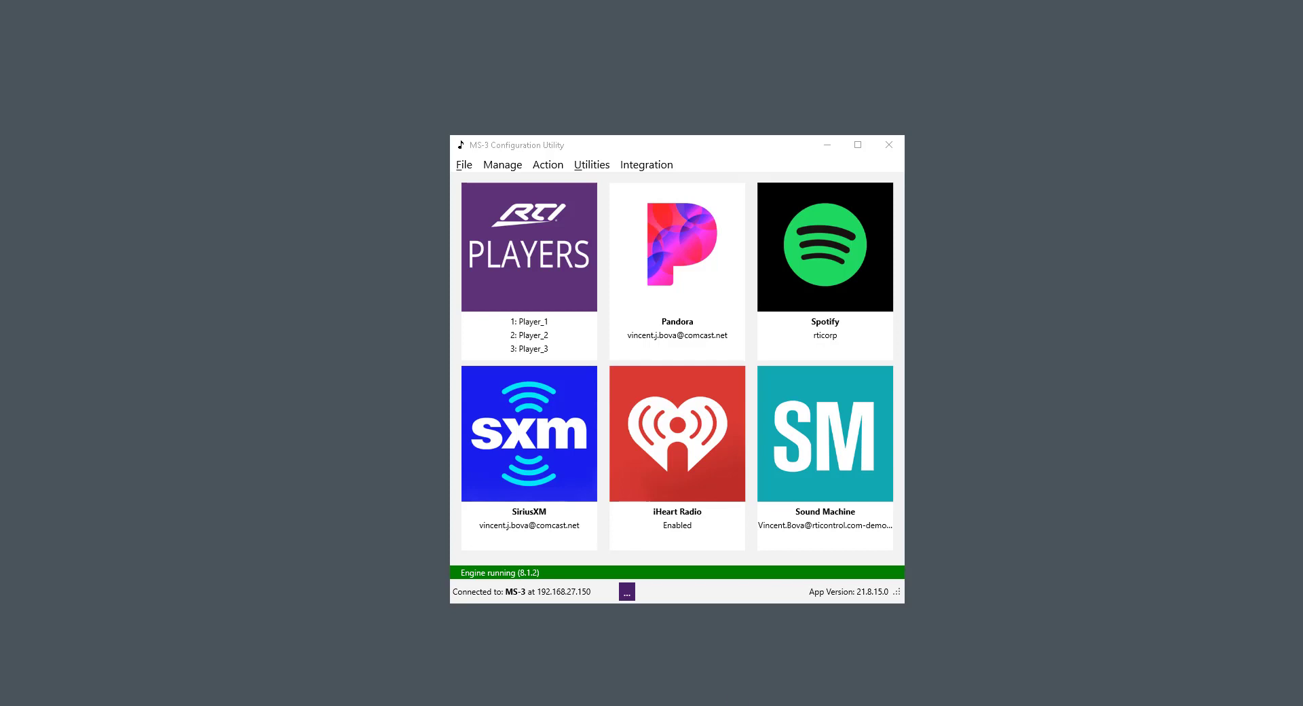
- In the MS-3 Configuration Utility, open the Custom Home setup and review the available Streaming Services and Other entries
left_click(646, 165)
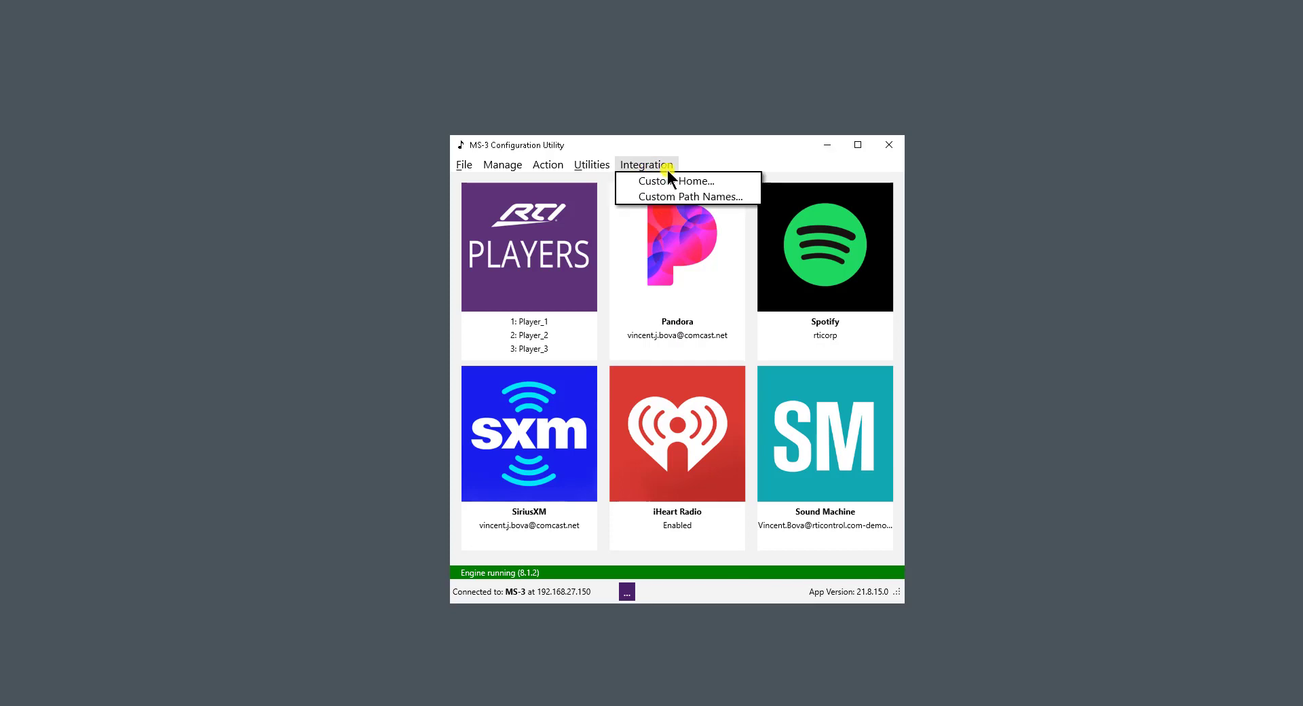
left_click(723, 179)
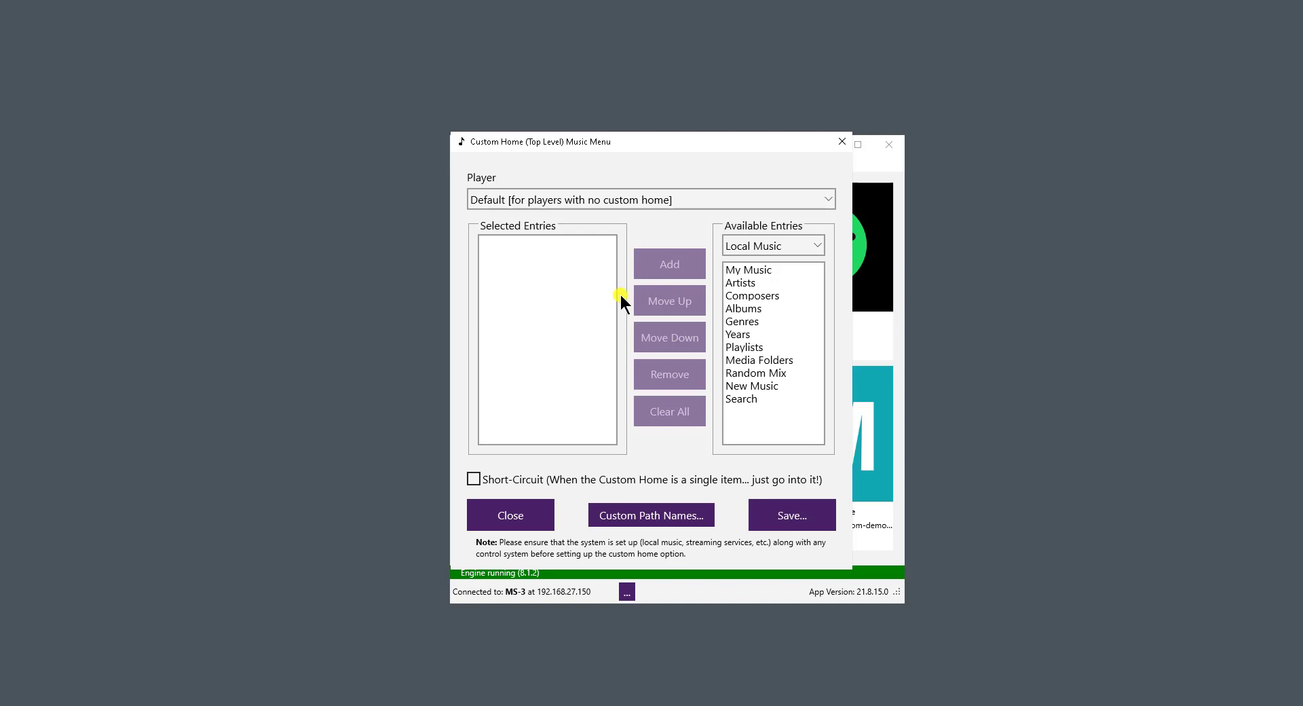
left_click(810, 242)
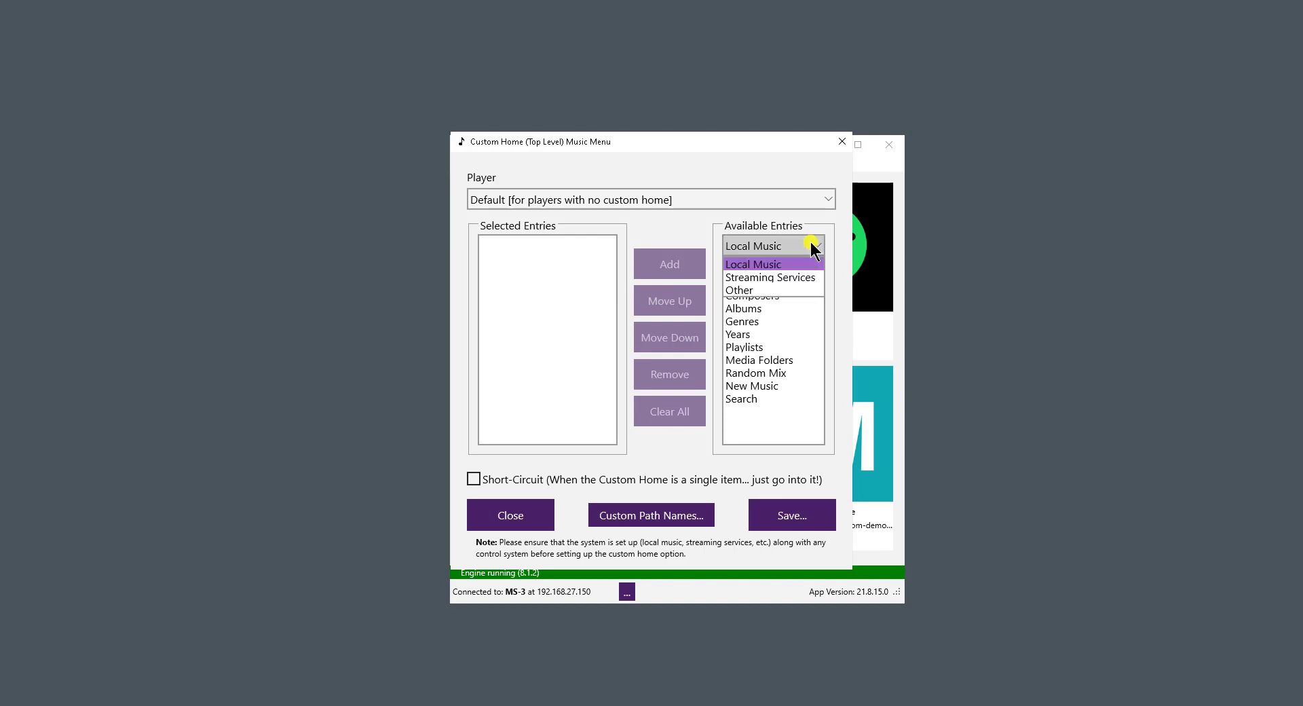
left_click(800, 279)
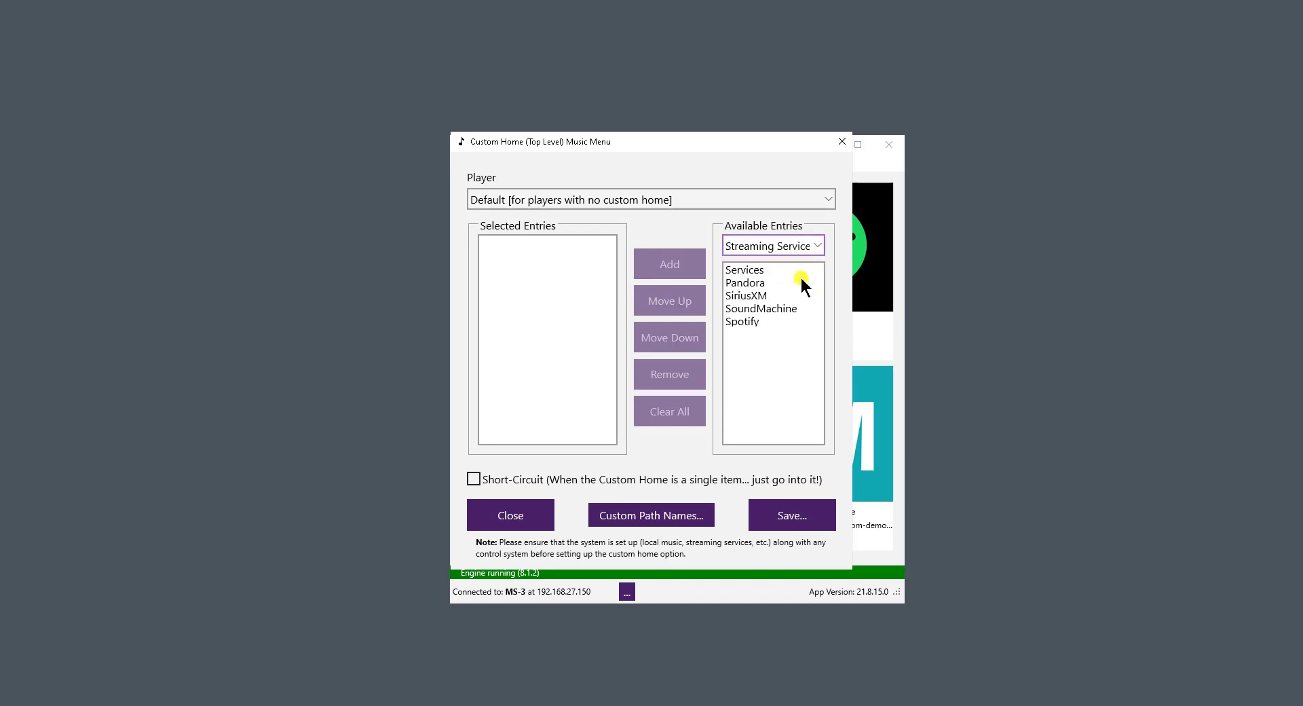
left_click(800, 246)
left_click(790, 285)
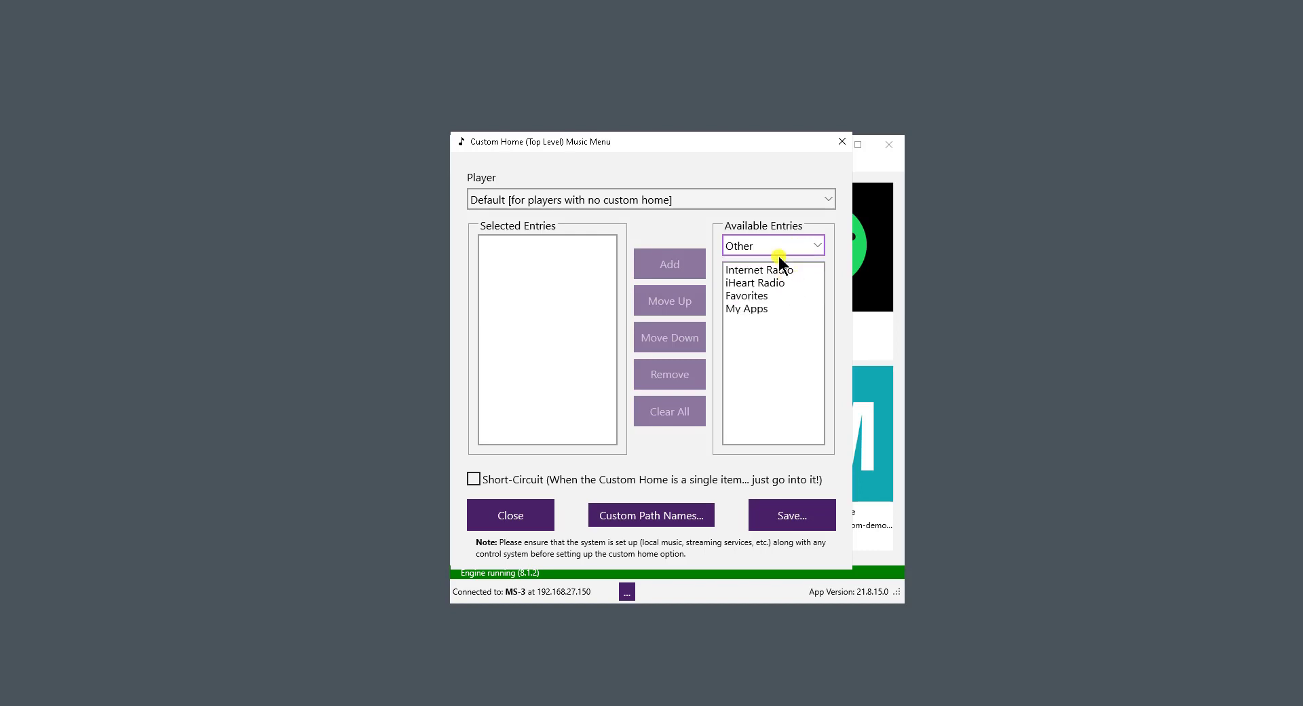
- For the Default player, add Artists, Genres, Playlists and Random Mix from the Local Music entries to the custom home
left_click(826, 198)
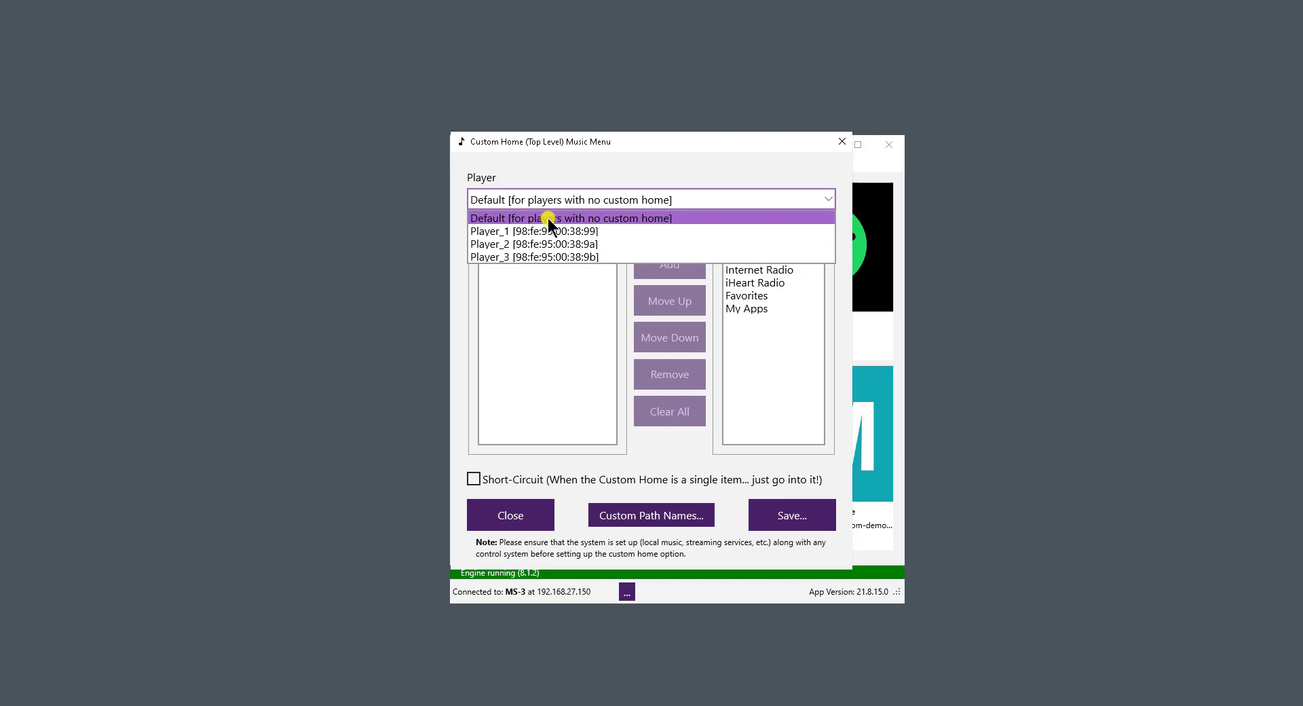
left_click(571, 218)
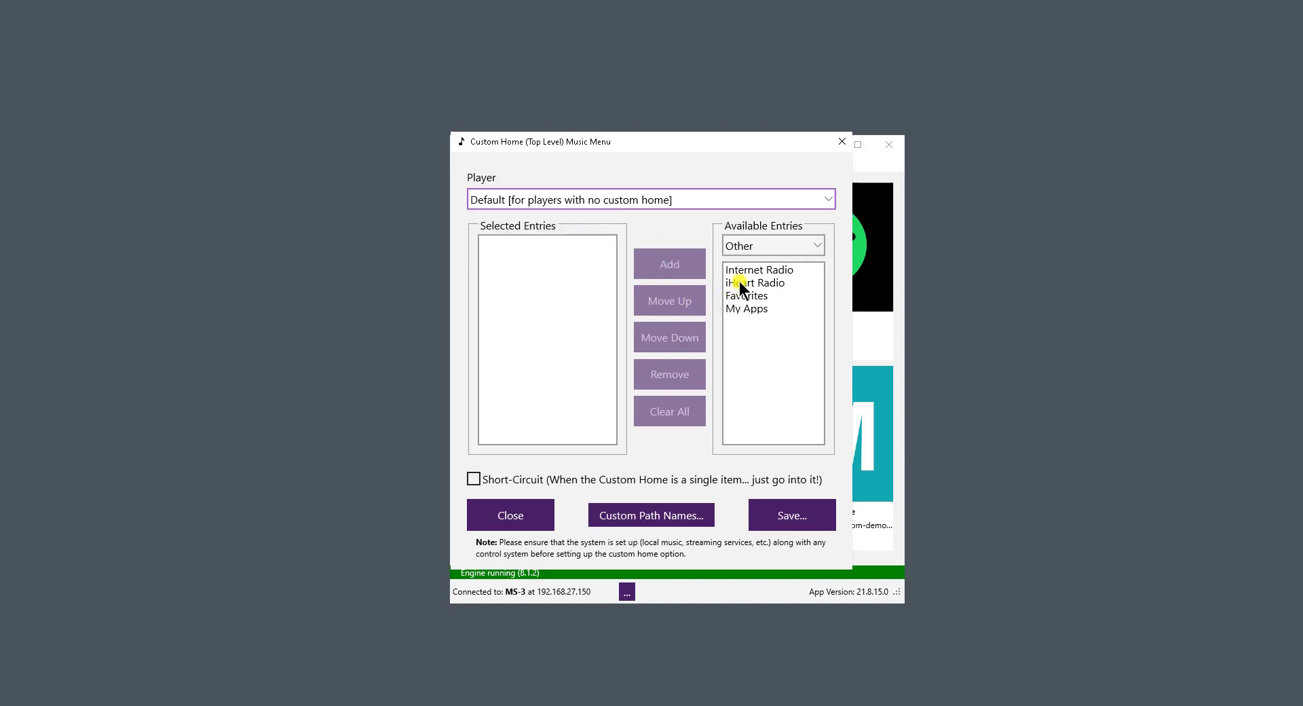
left_click(774, 250)
left_click(775, 260)
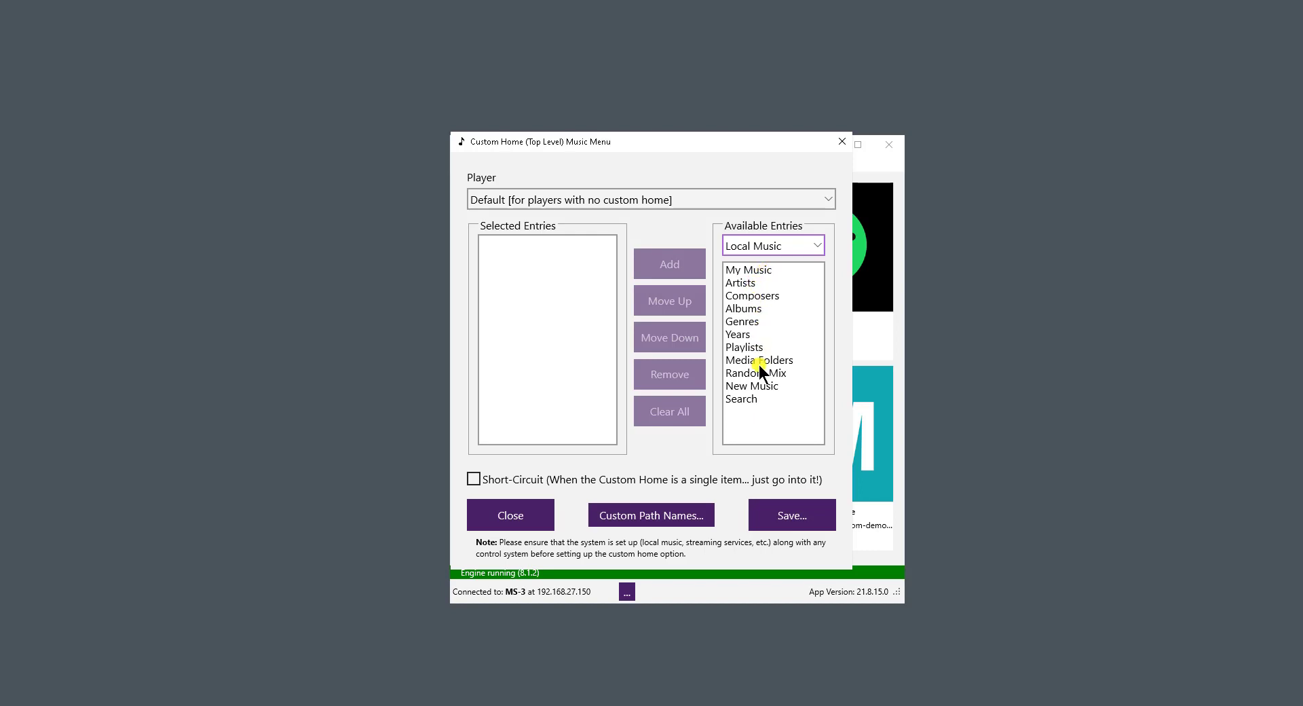
left_click(741, 280)
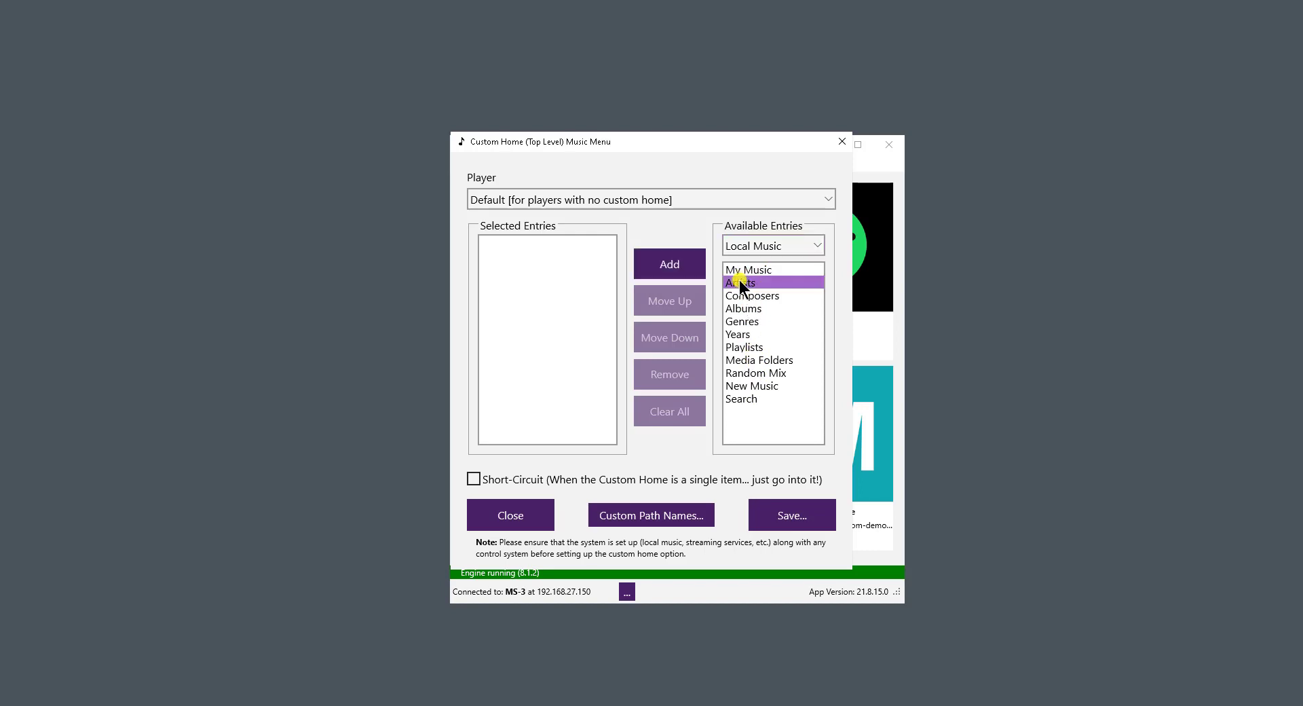
left_click(677, 273)
left_click(748, 321)
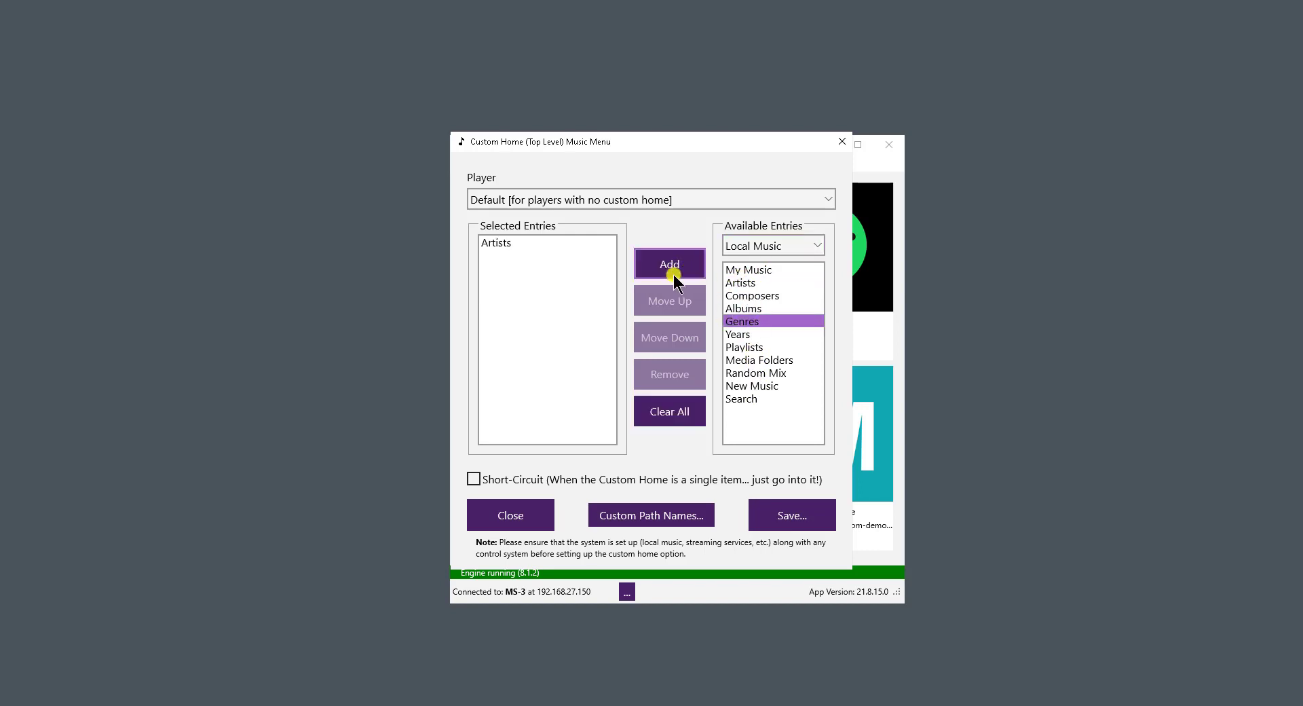
left_click(669, 264)
left_click(758, 348)
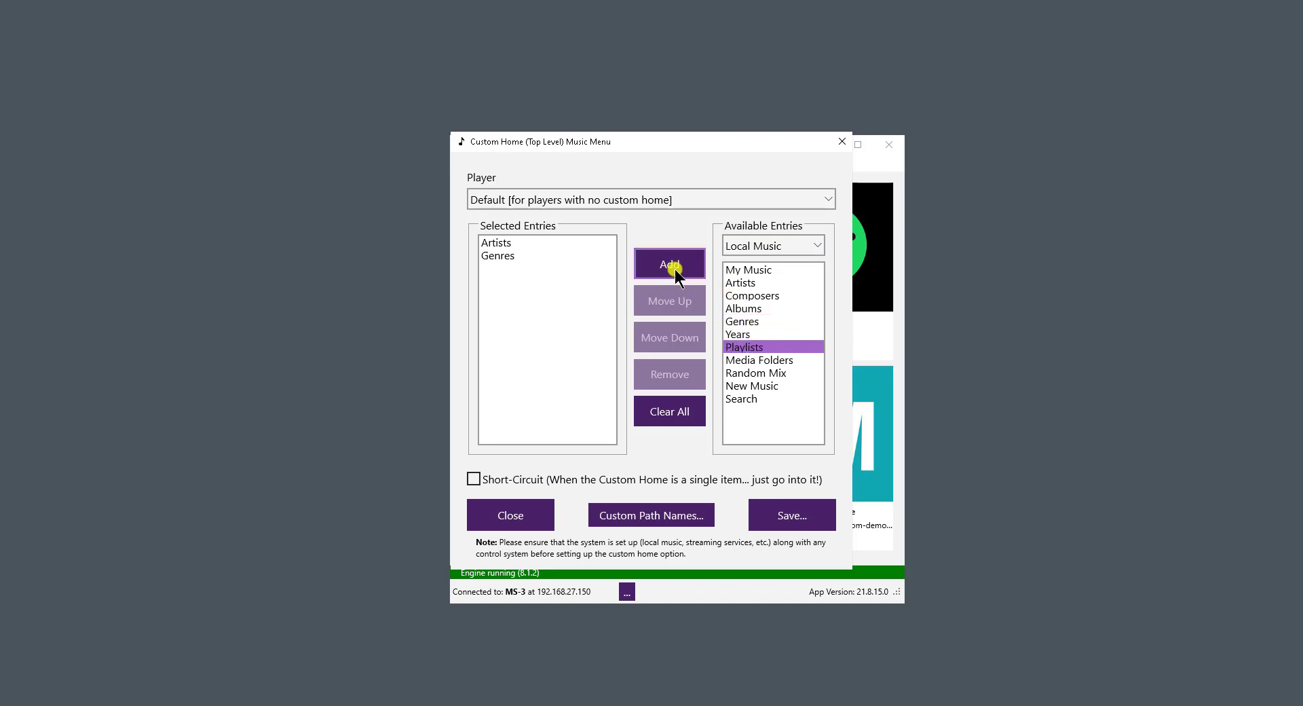
left_click(672, 269)
left_click(759, 369)
left_click(669, 264)
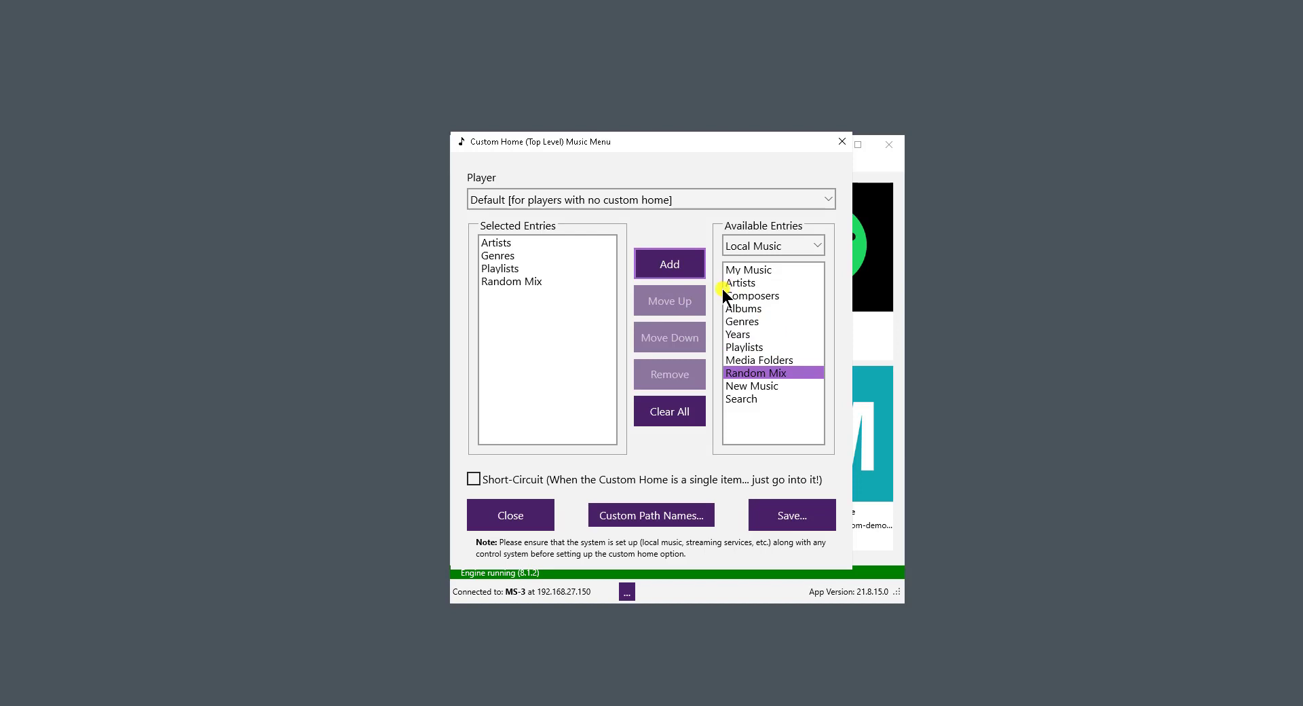
- Add Pandora, SiriusXM, SoundMachine and Spotify from the Streaming Services entries to the custom home
left_click(773, 246)
left_click(770, 276)
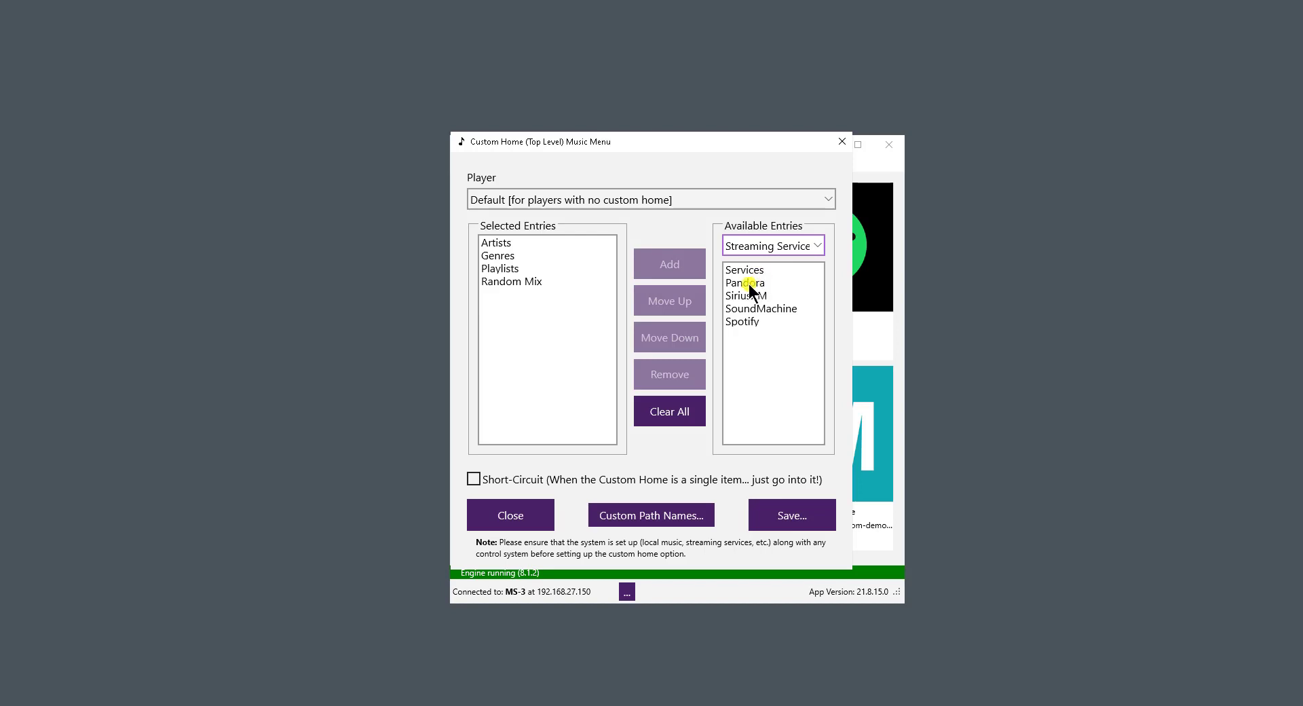
left_click(751, 283)
left_click(668, 265)
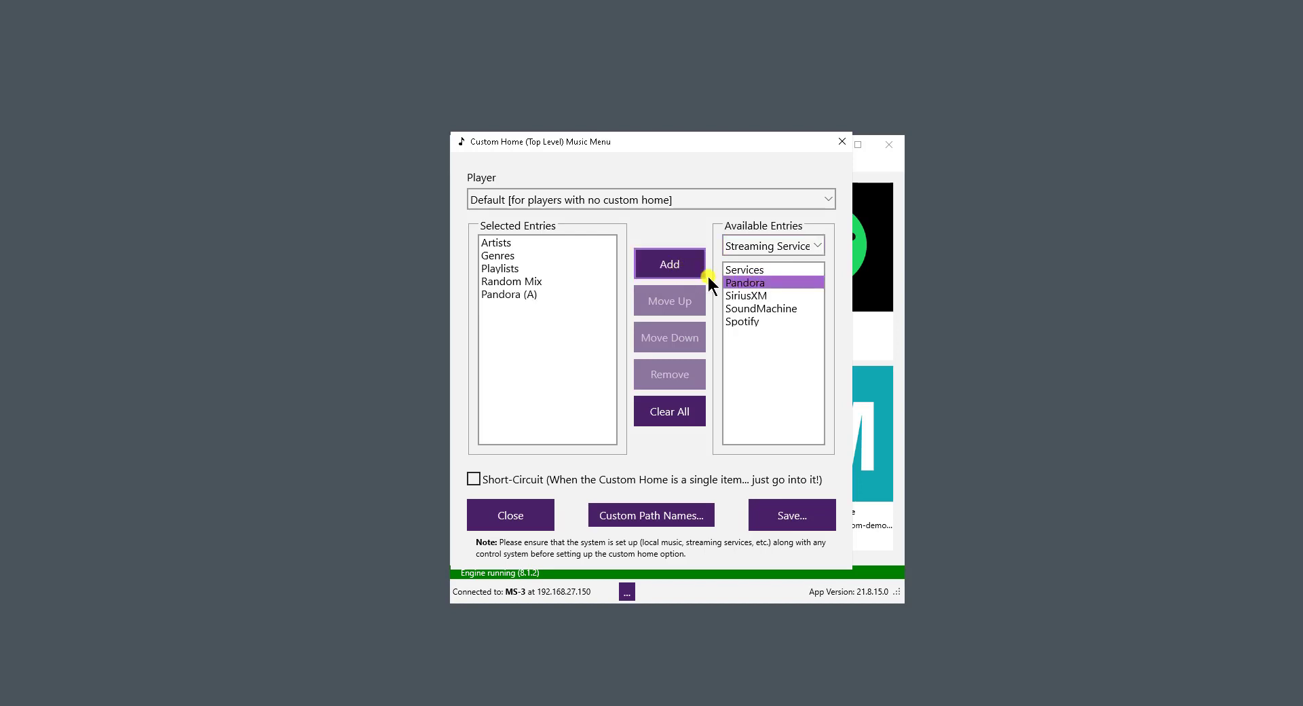
left_click(751, 295)
left_click(673, 276)
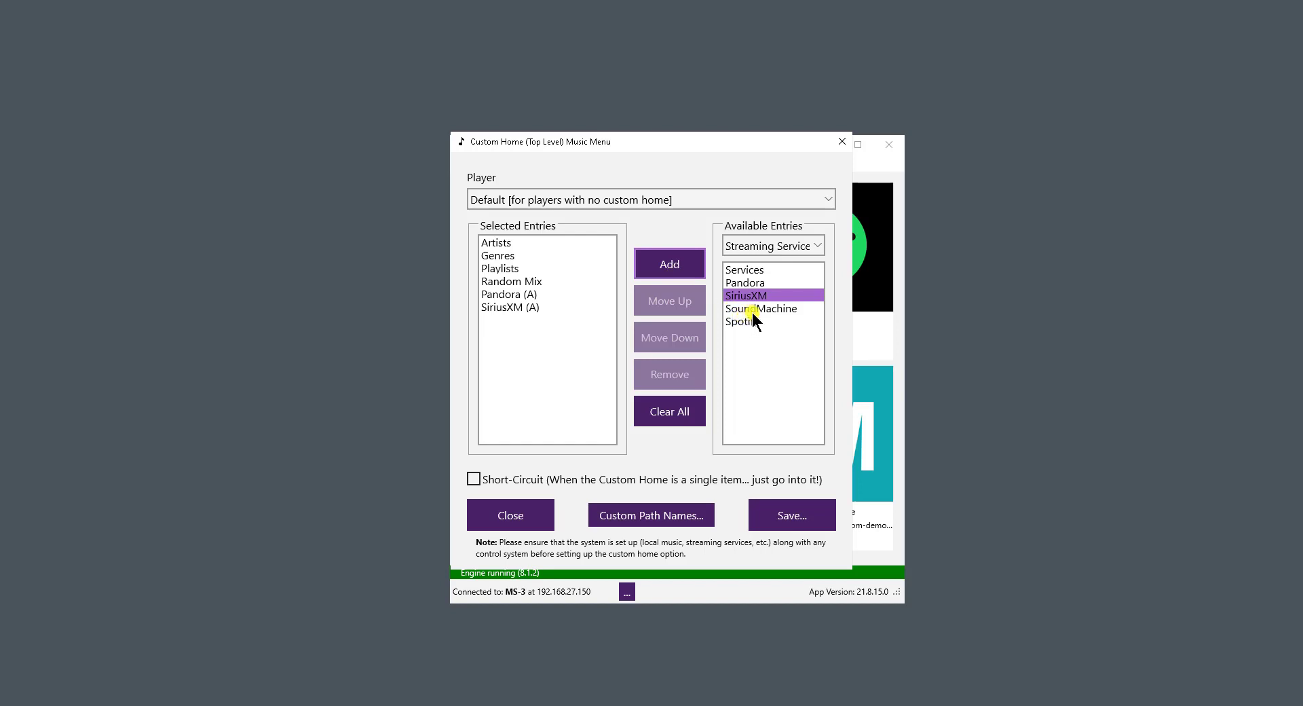
left_click(751, 309)
left_click(687, 268)
left_click(745, 321)
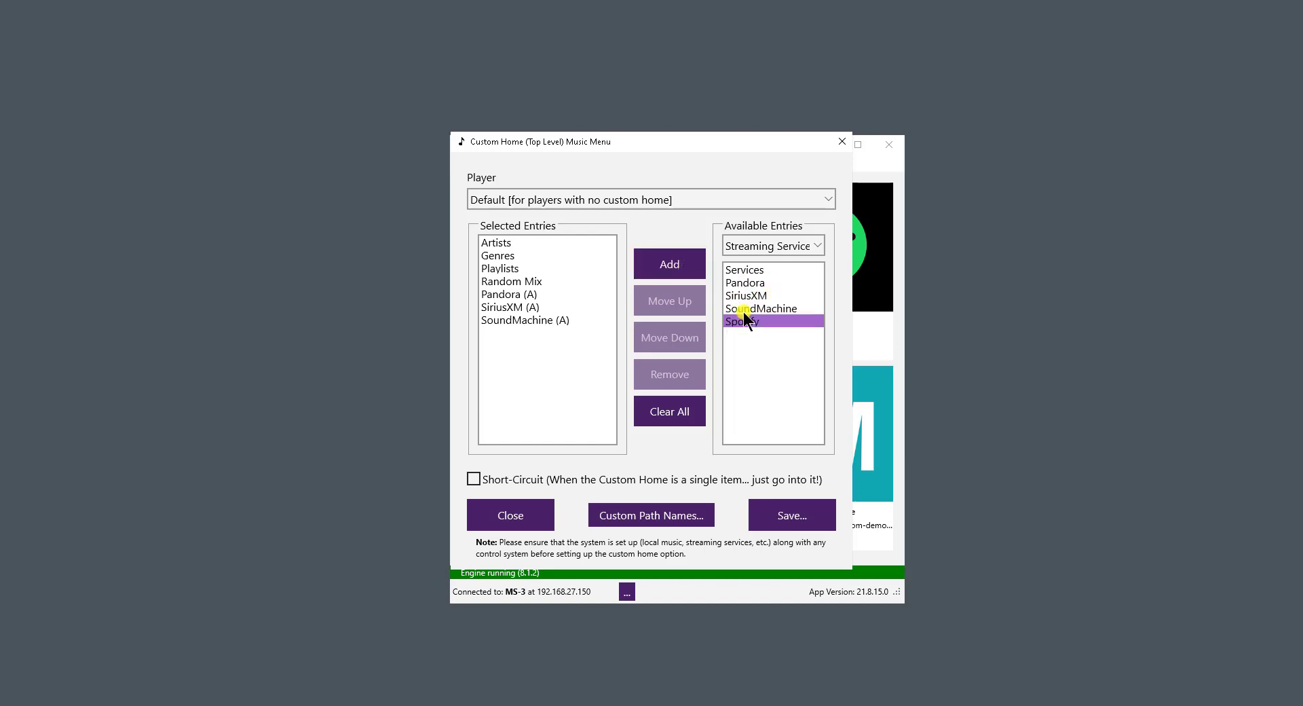
left_click(679, 266)
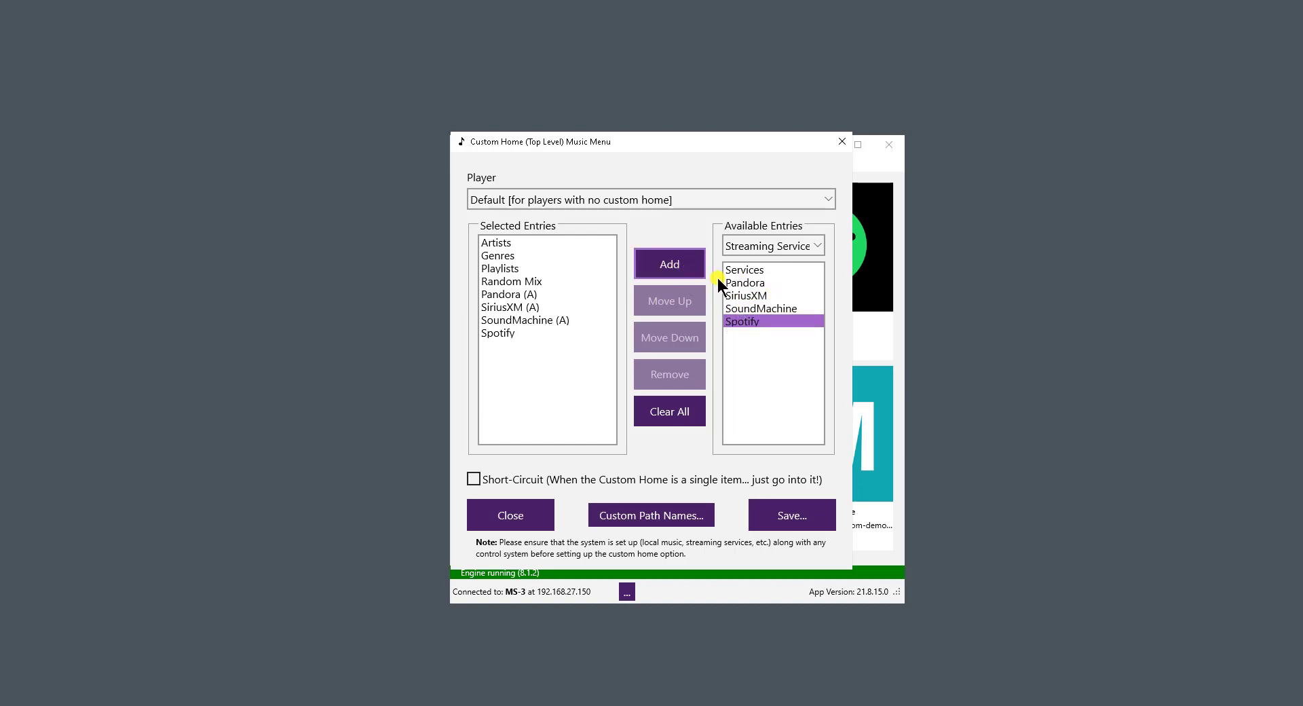
- Add Internet Radio, iHeart Radio and Favorites from the Other entries to the custom home
left_click(777, 245)
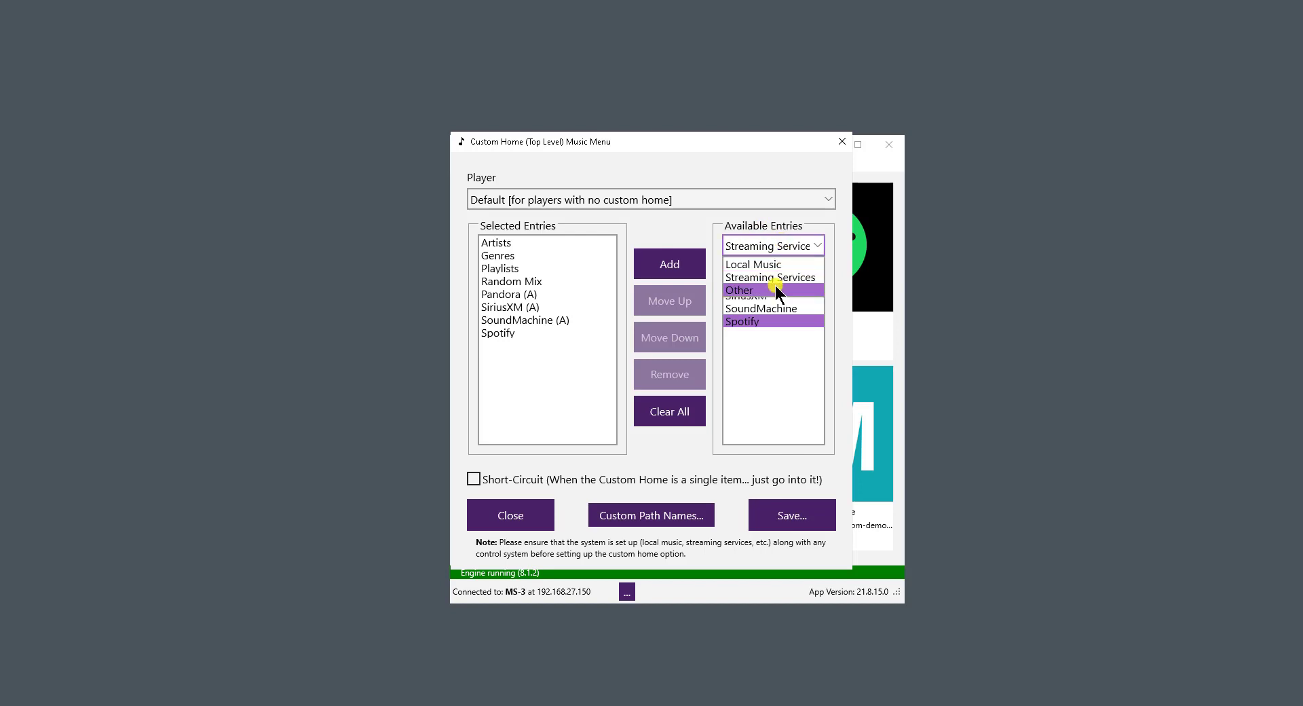
left_click(775, 288)
left_click(775, 269)
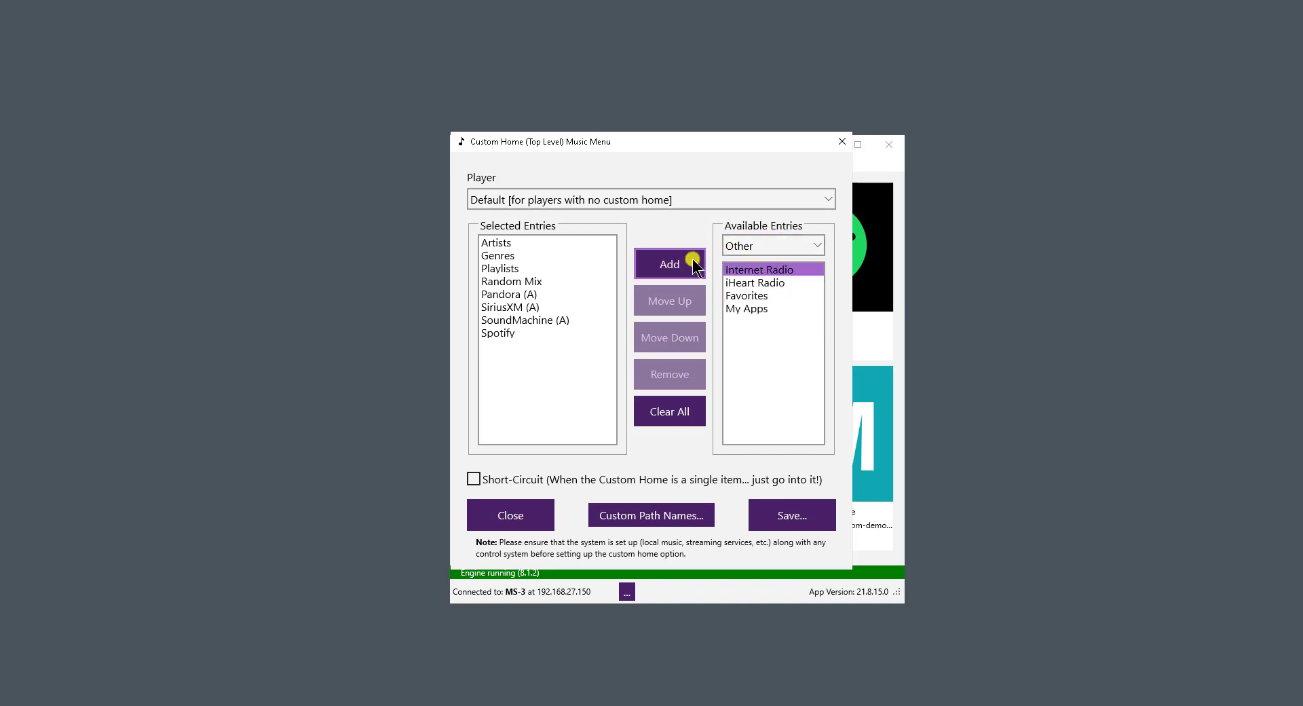
left_click(686, 263)
left_click(764, 282)
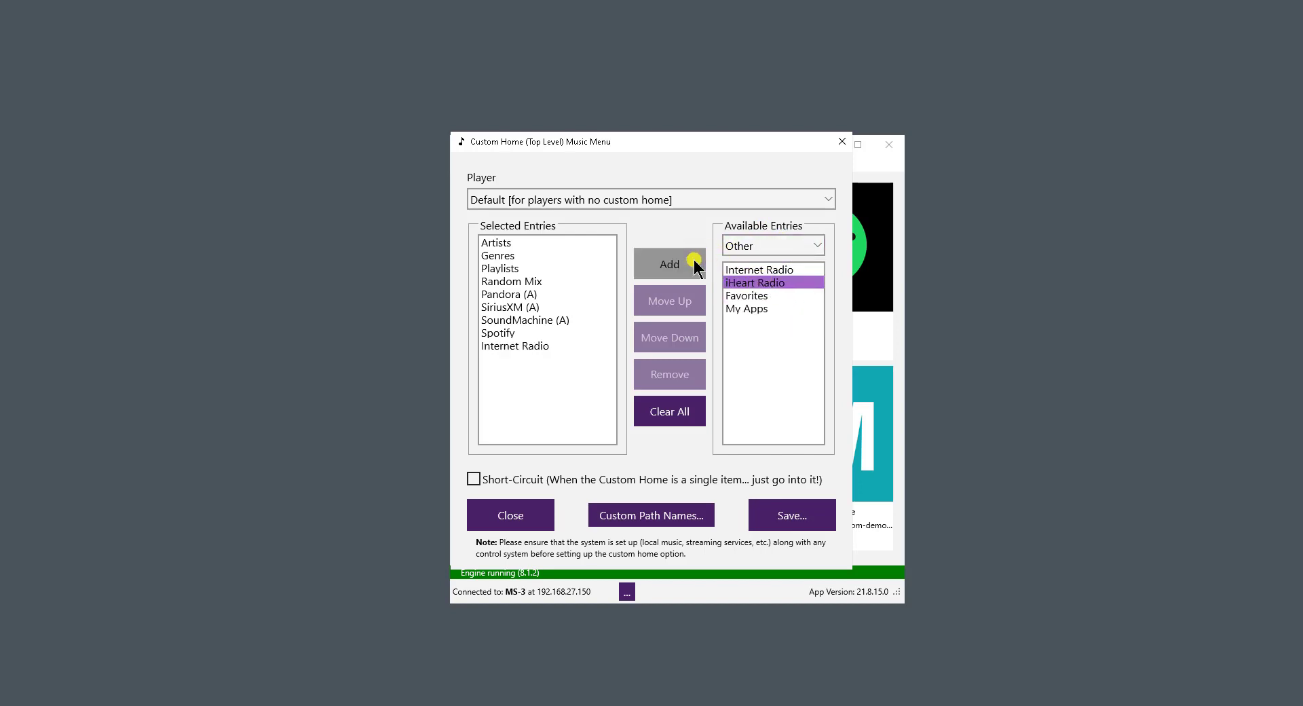
left_click(700, 262)
left_click(763, 295)
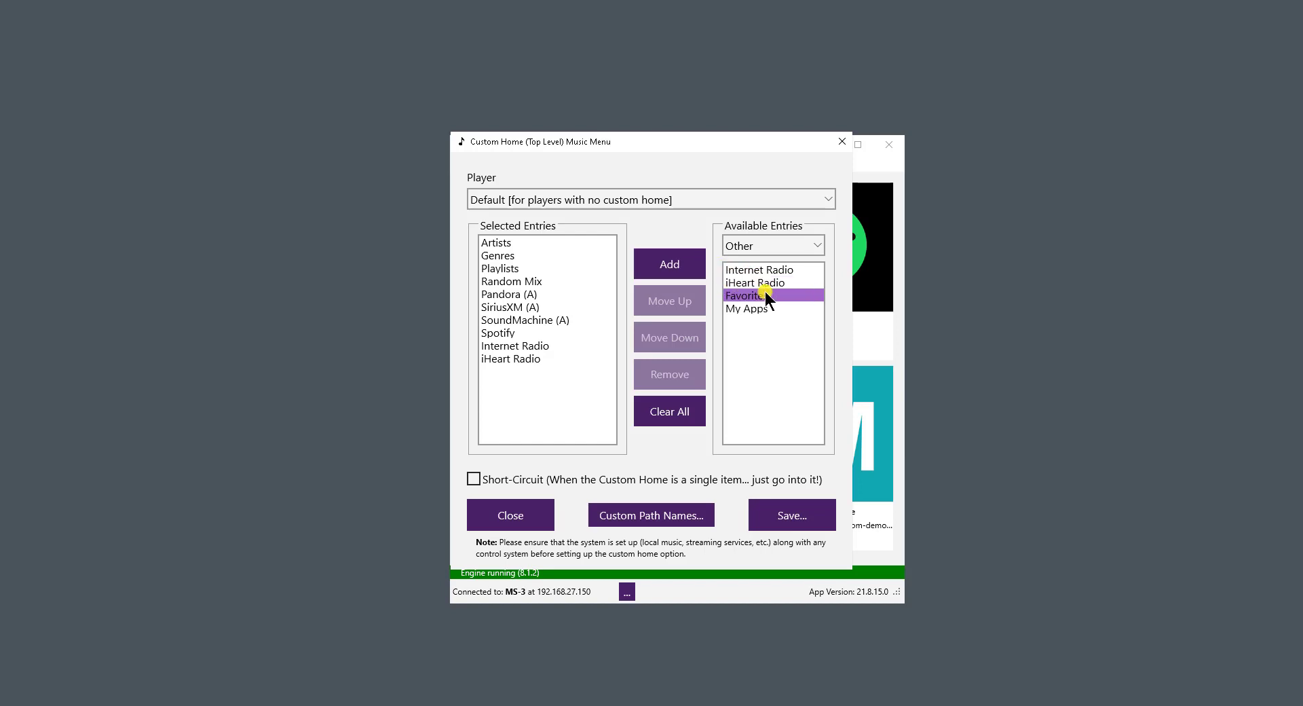
left_click(681, 268)
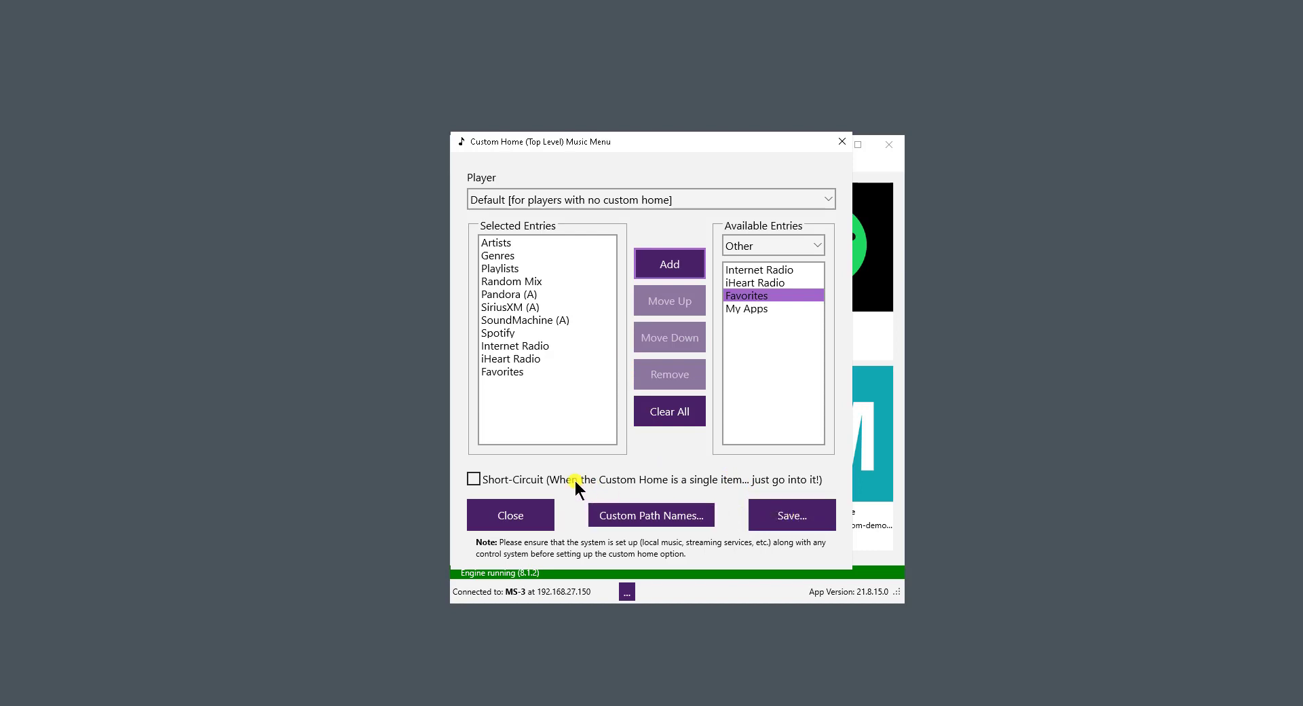
- Turn the Short-Circuit option on and back off, and save the custom home menu
left_click(475, 478)
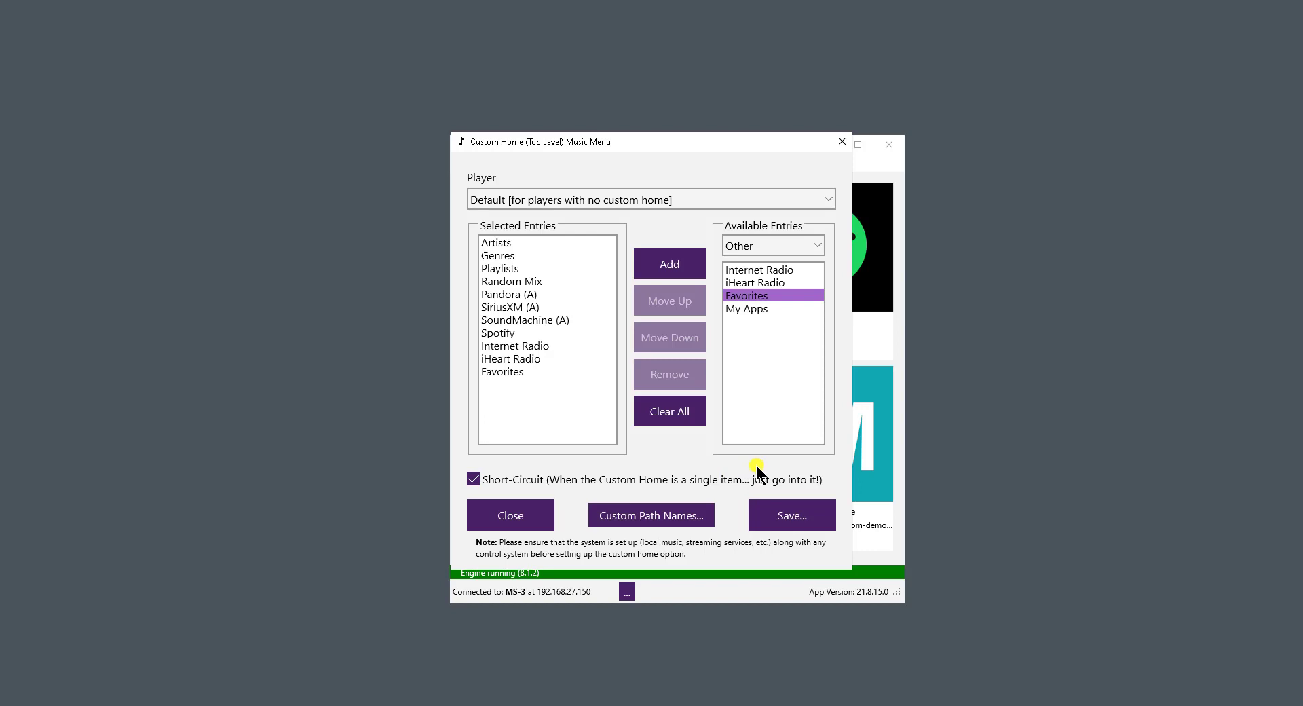
left_click(473, 479)
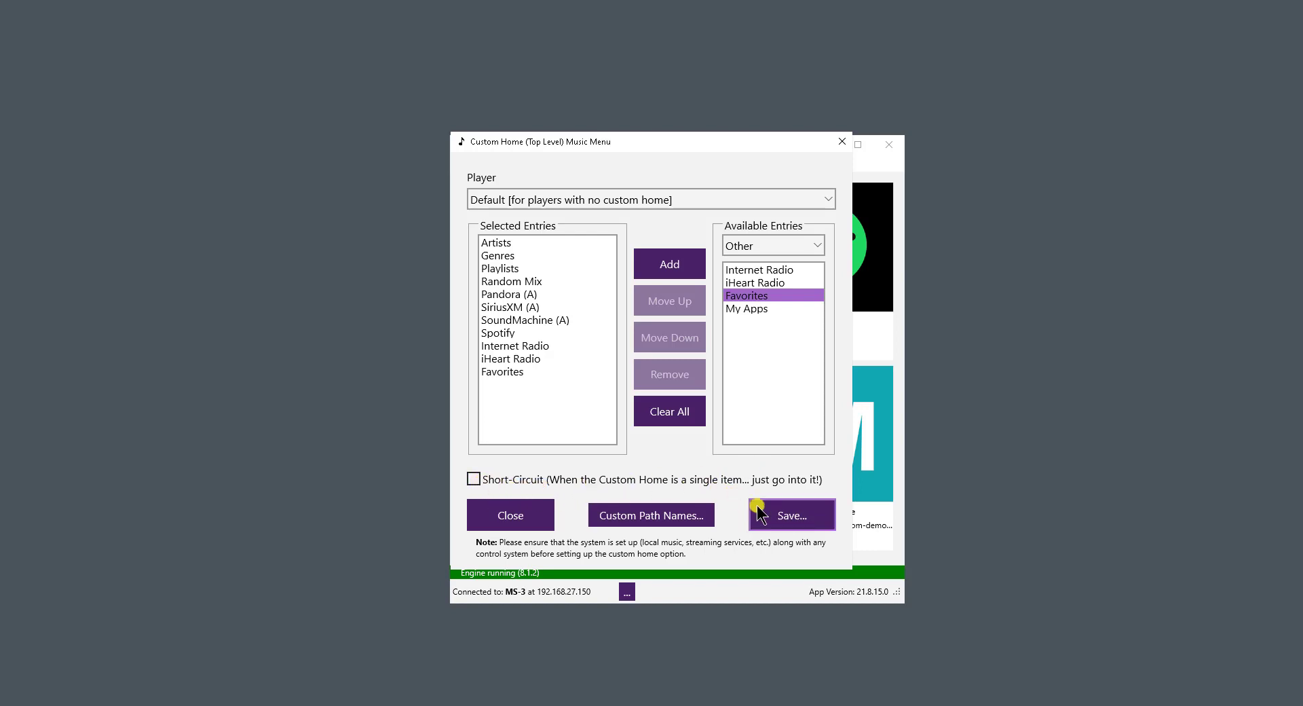
left_click(779, 512)
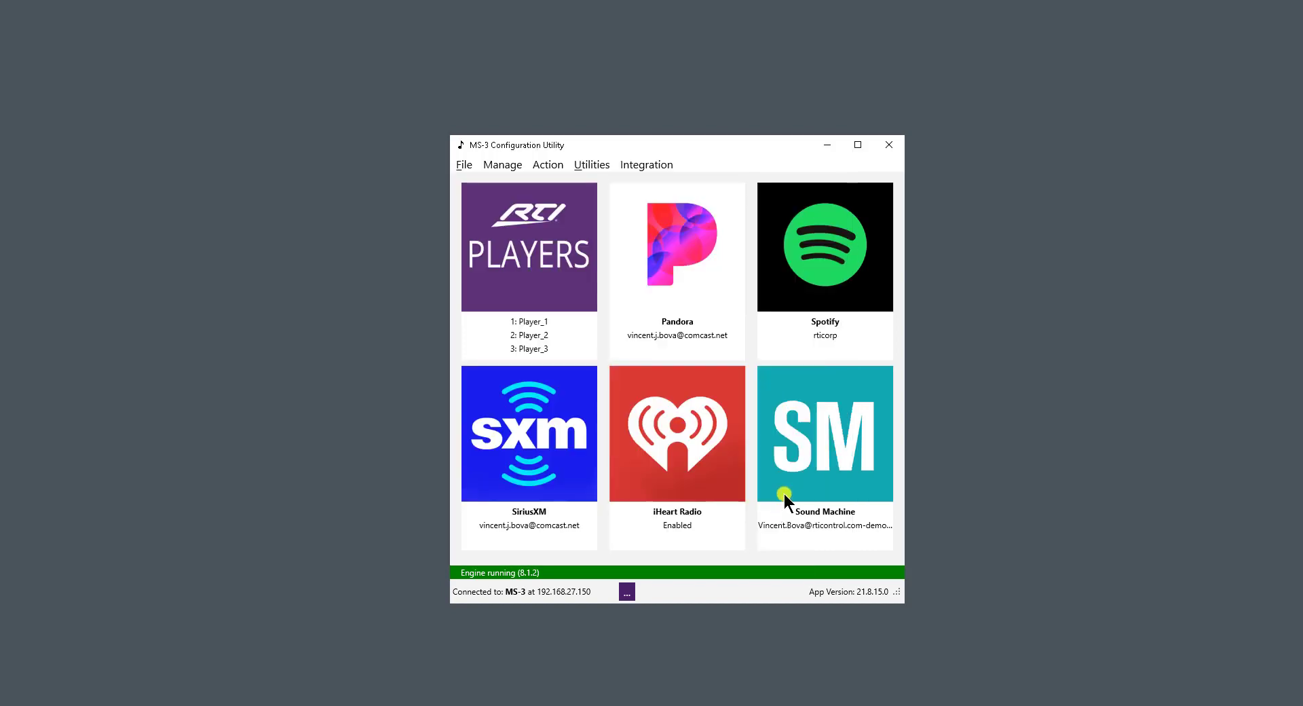